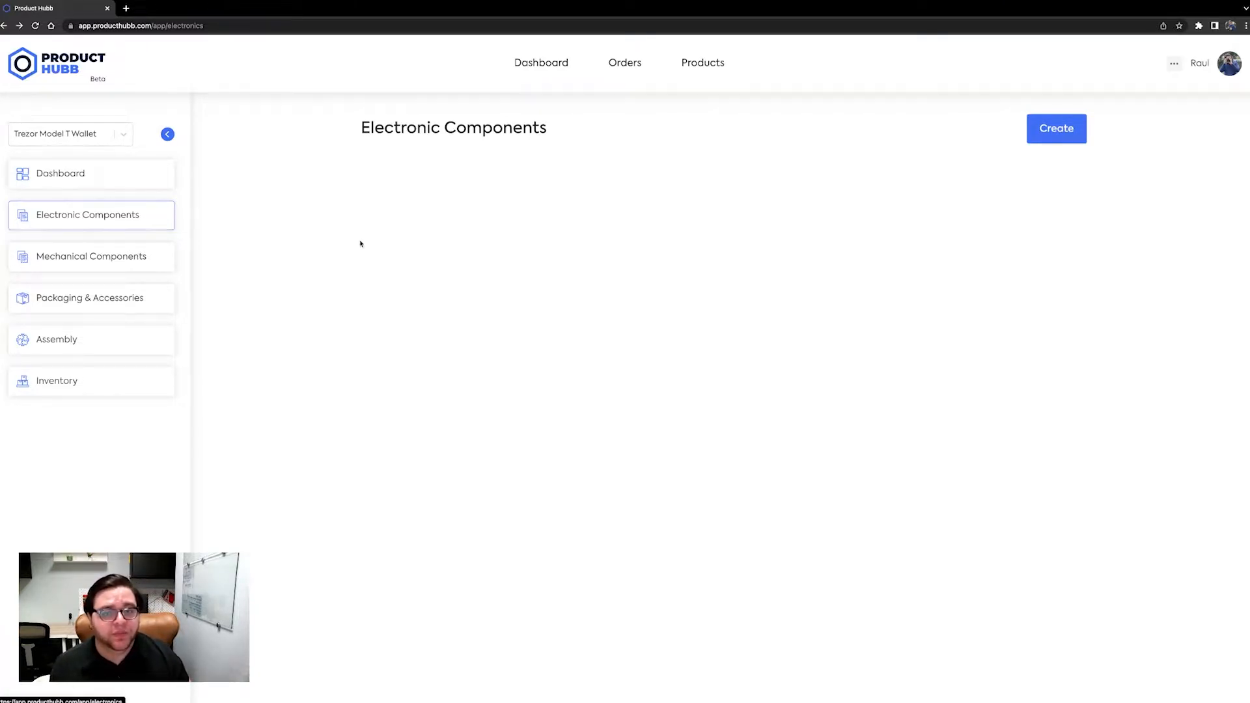
- Create an electronic component named PCB and check which actions are available for it
left_click(1083, 130)
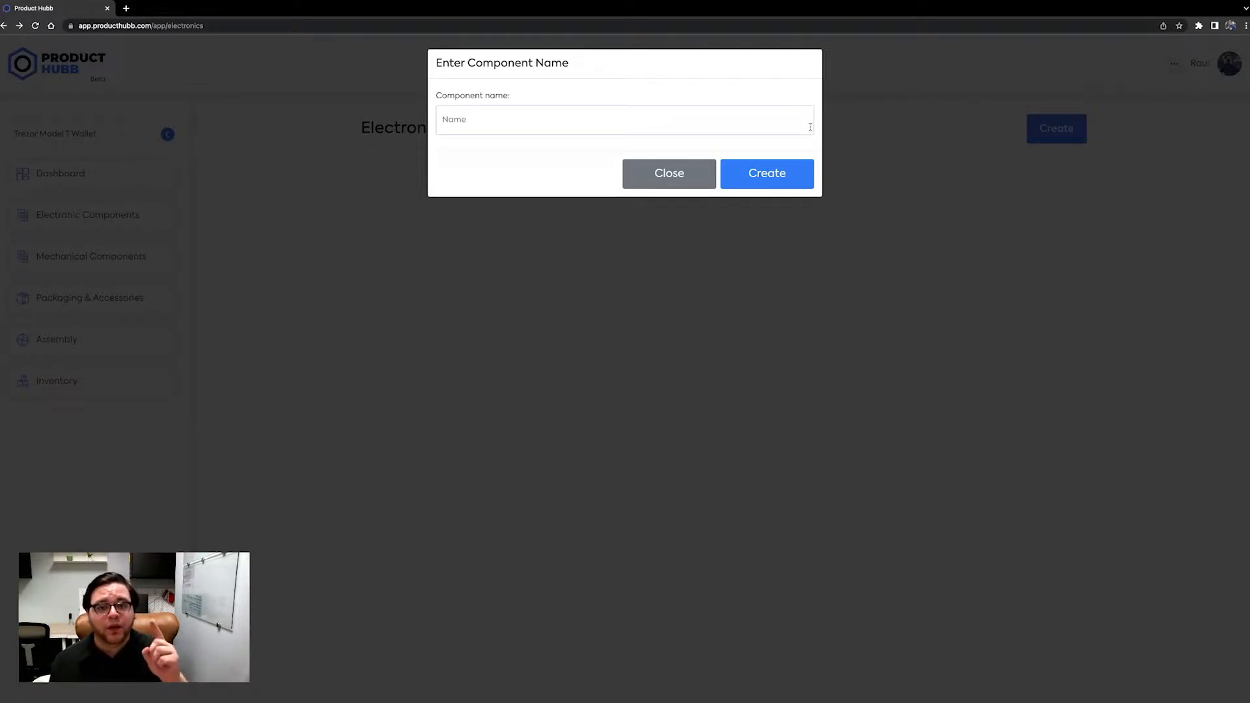
type("PCB")
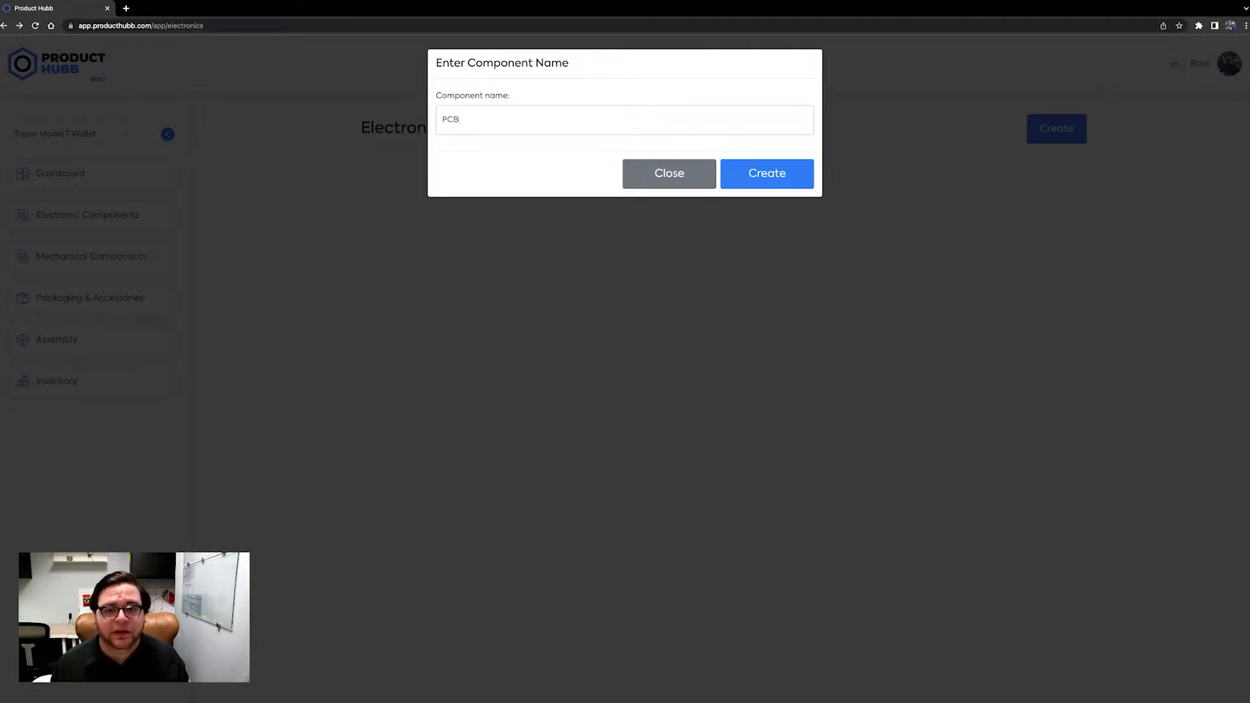
left_click(796, 180)
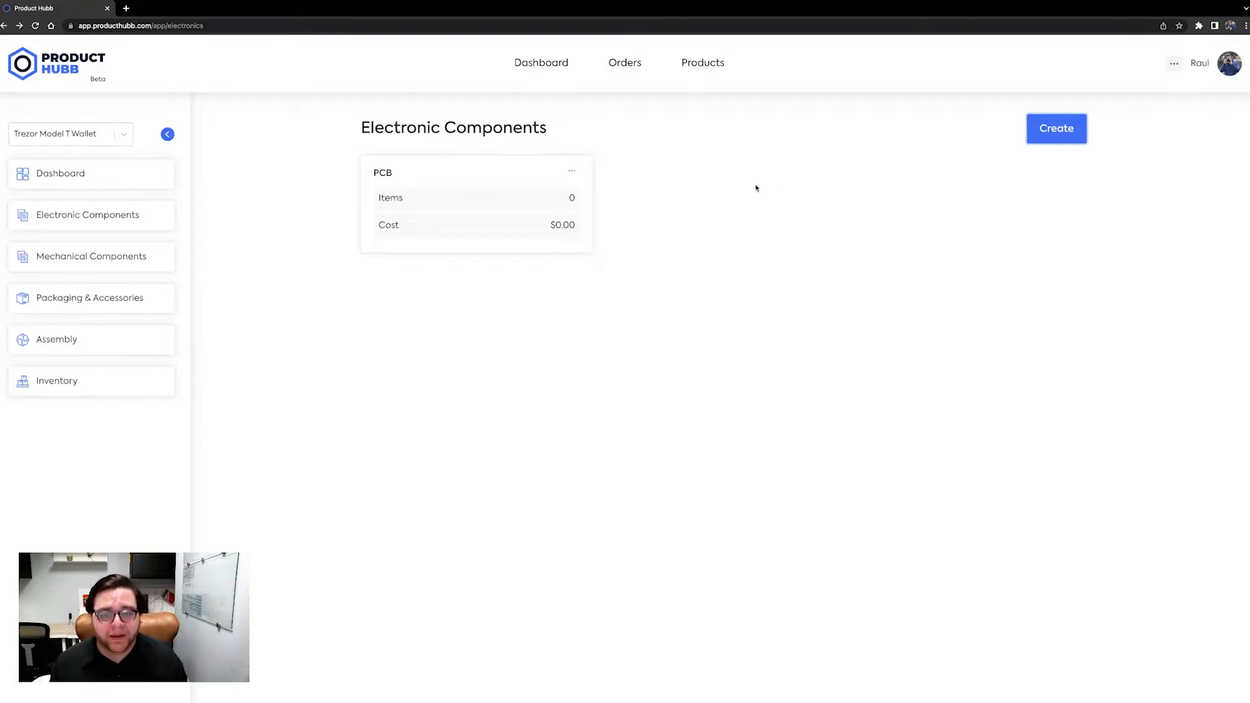
left_click(572, 172)
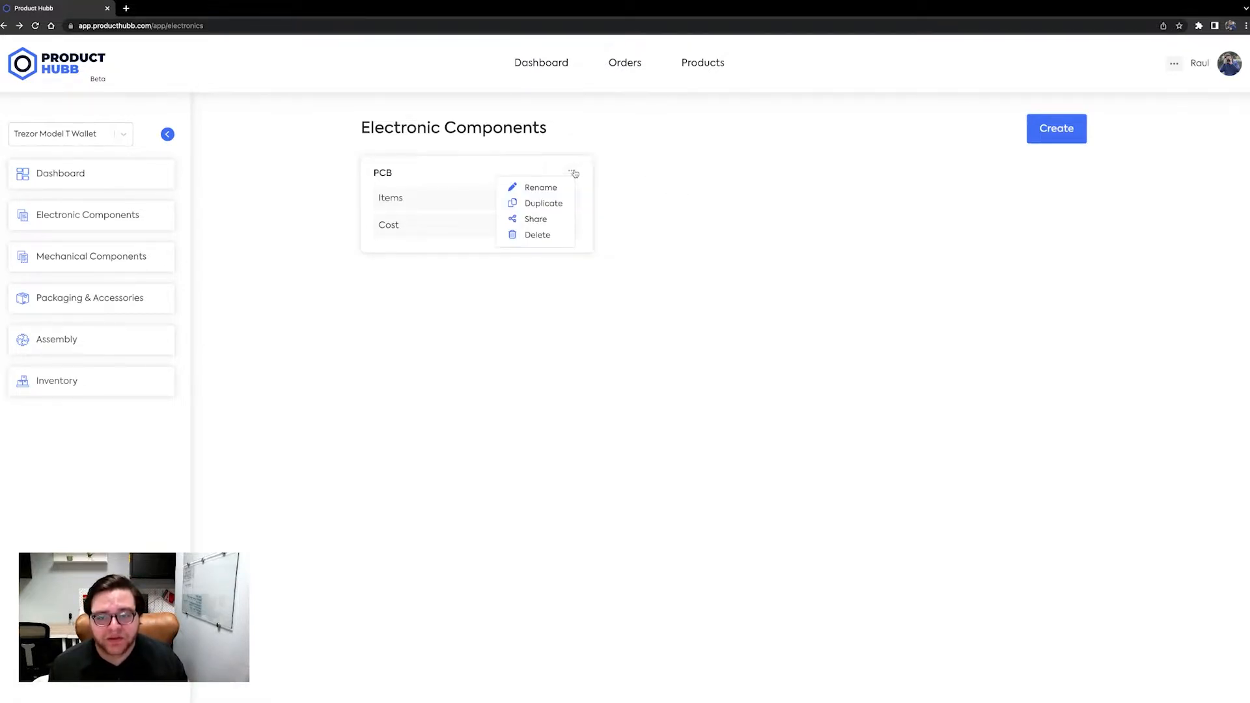
left_click(678, 244)
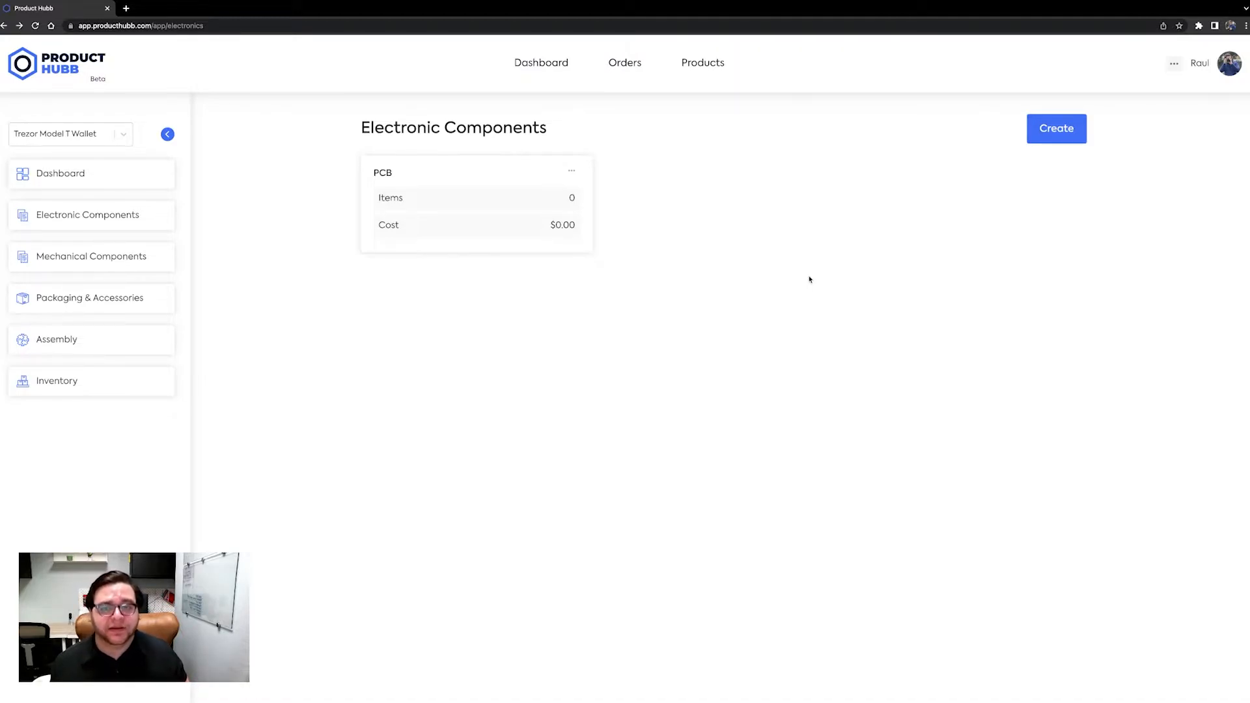
- Open the PCB component and import its bill of materials from the Excel file Trezor BOM.xlsx
left_click(526, 181)
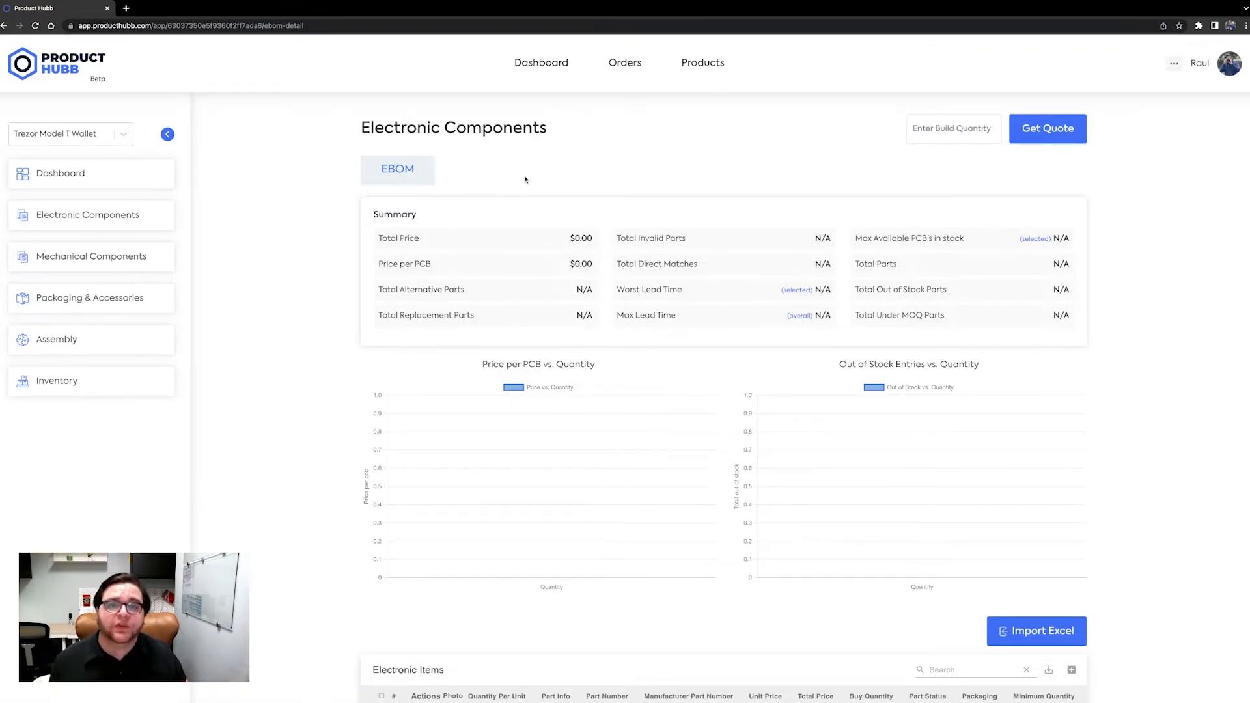
scroll(1158, 237, "down", 2)
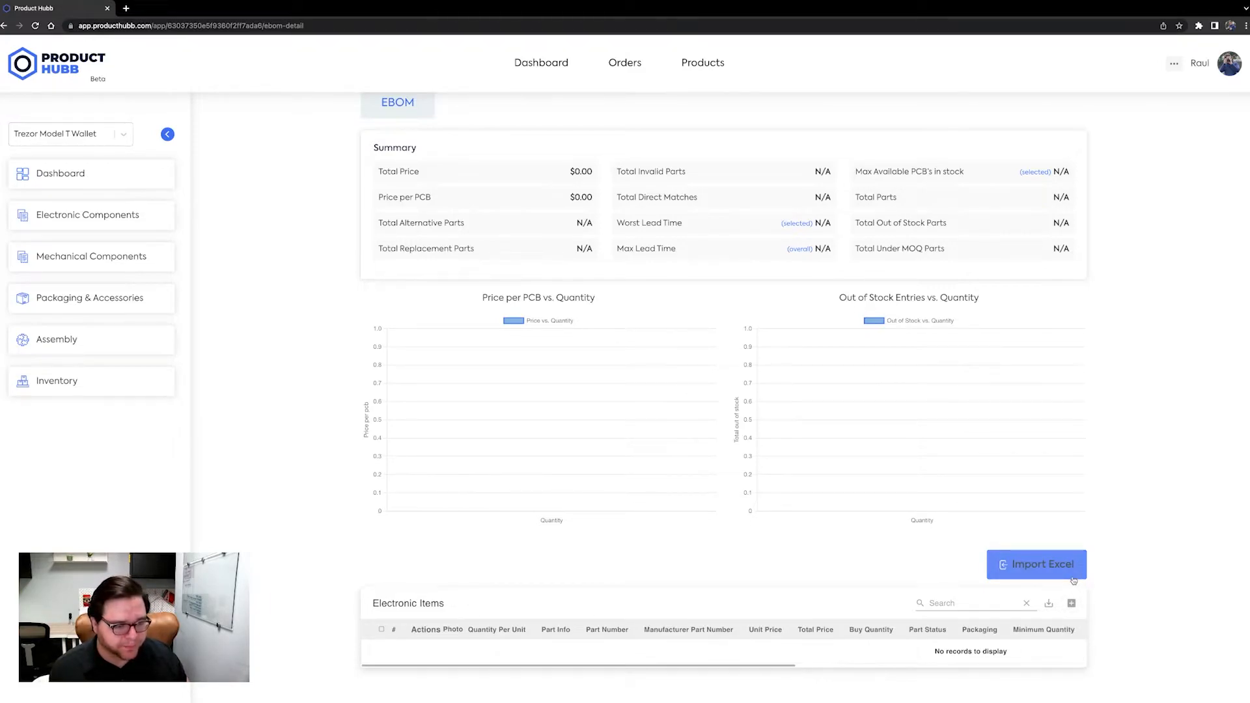
left_click(1073, 579)
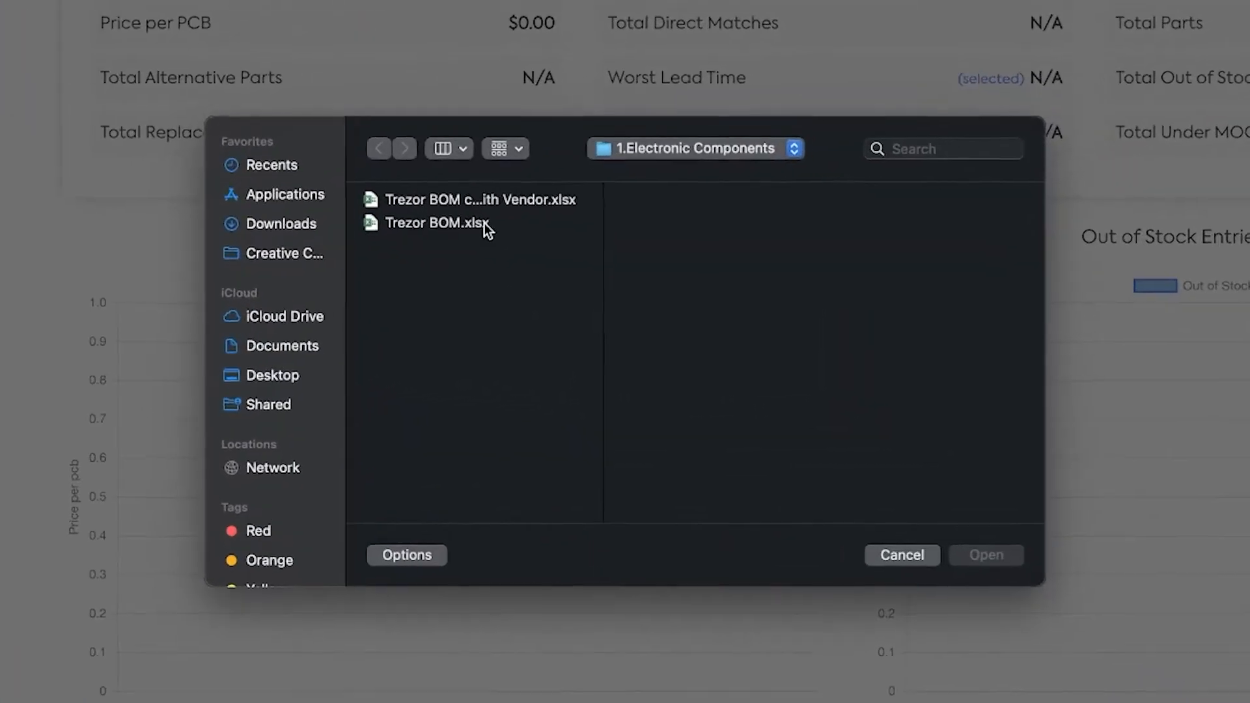
left_click(559, 291)
left_click(974, 562)
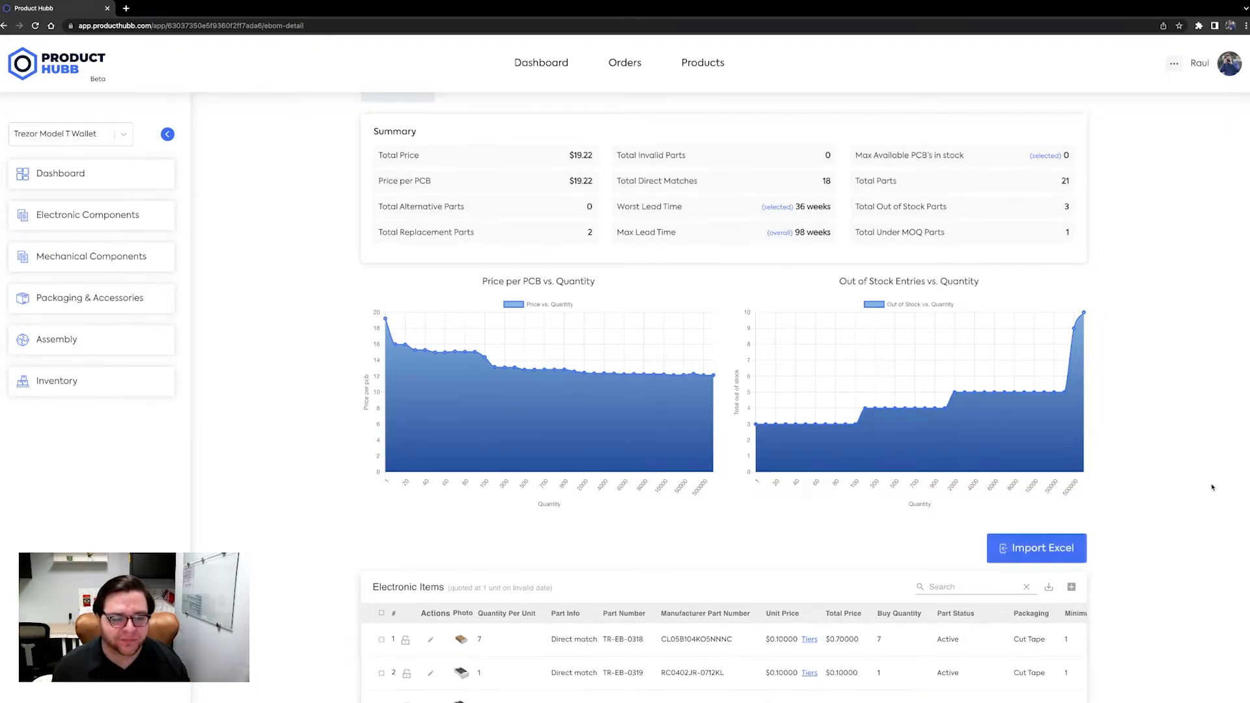
- Examine the imported electronic items, including the first part's price tiers and the availability, lead time and mounting columns
scroll(1208, 493, "down", 4)
scroll(1208, 493, "down", 3)
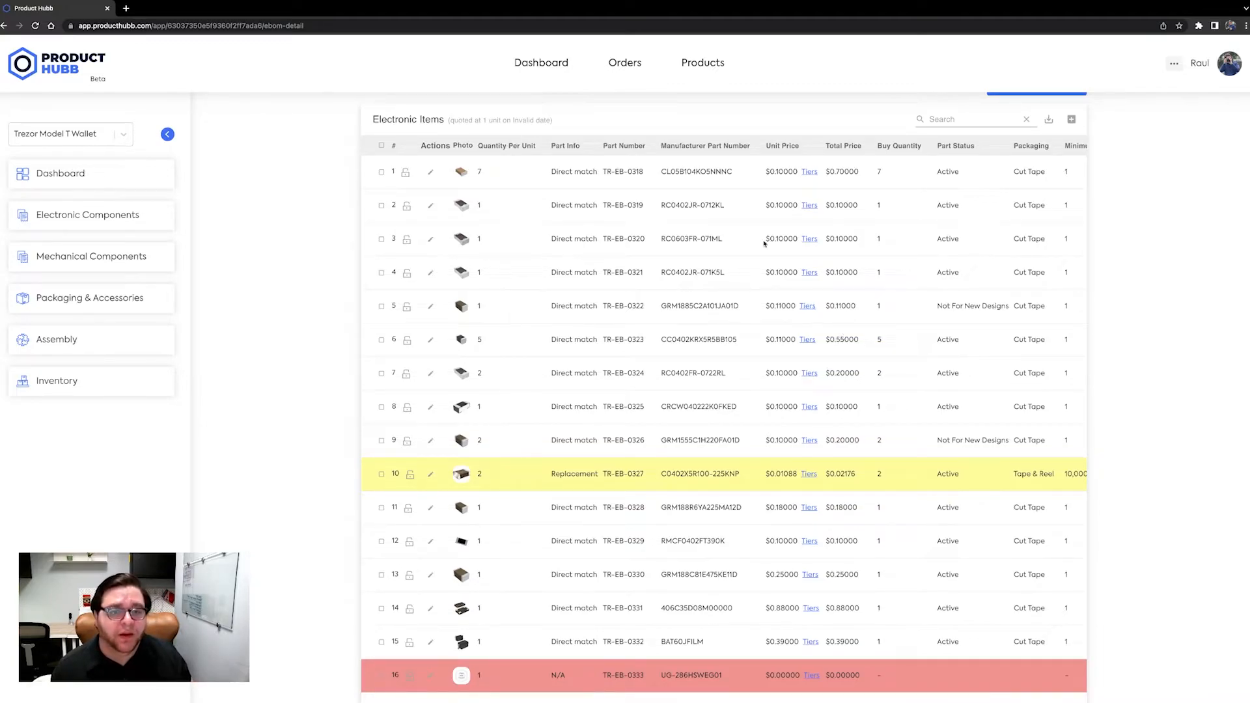
mouse_move(811, 173)
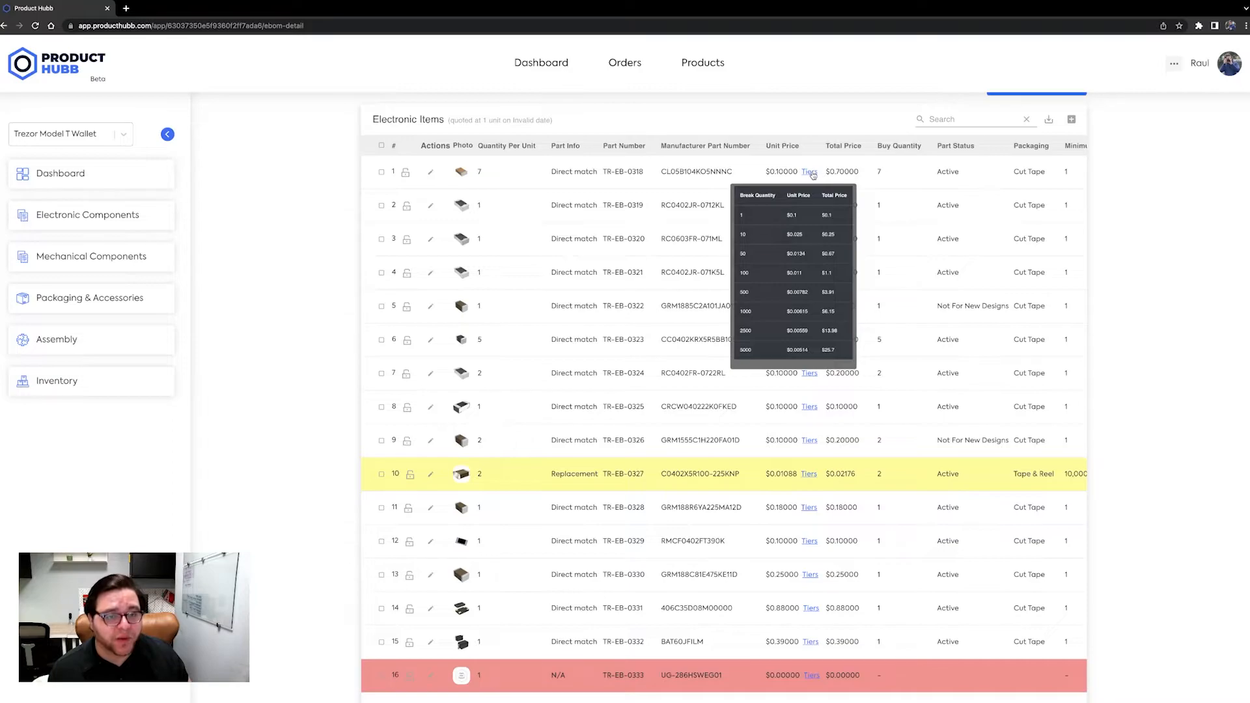
scroll(911, 171, "right", 3)
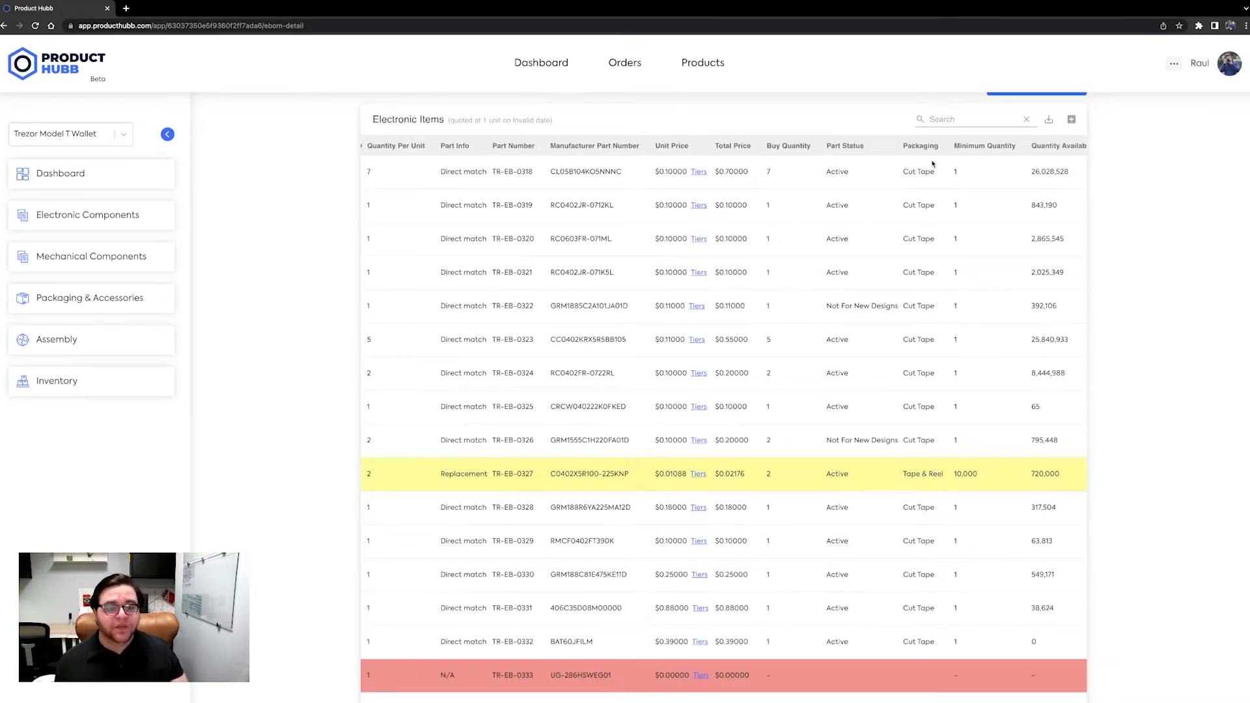
scroll(929, 466, "down", 3)
scroll(930, 466, "up", 5)
scroll(929, 464, "left", 2)
scroll(929, 463, "right", 5)
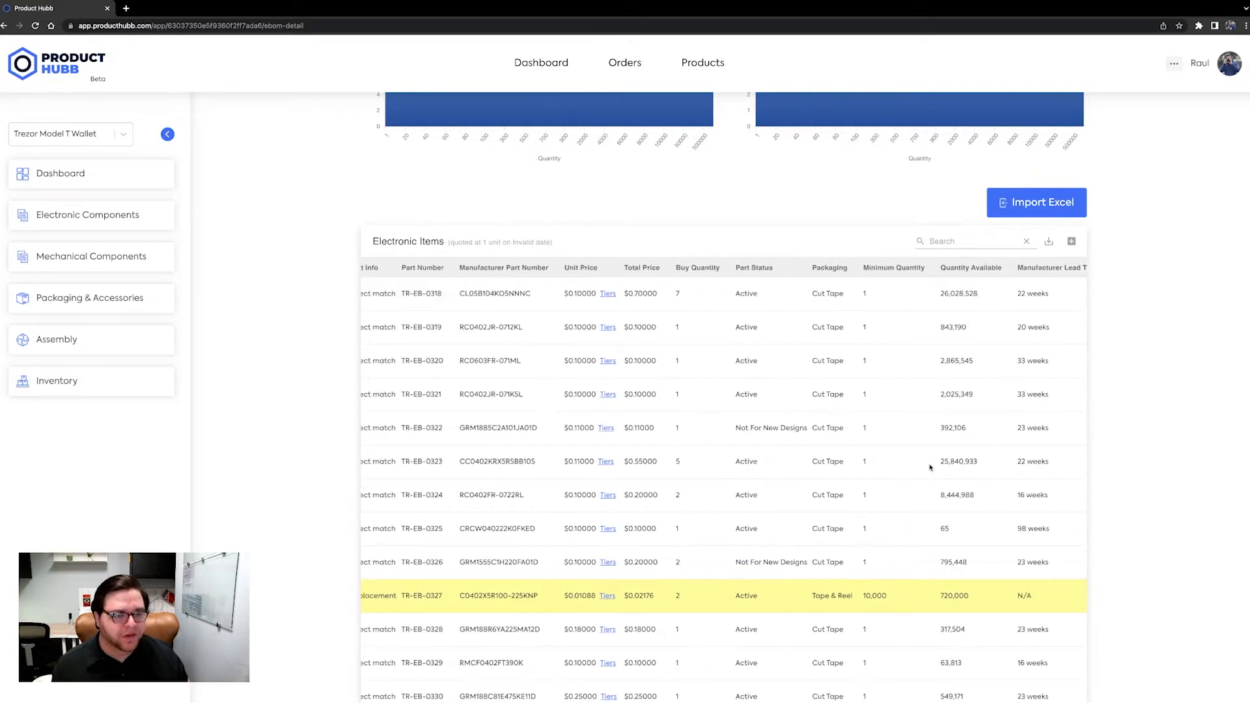
scroll(930, 466, "right", 4)
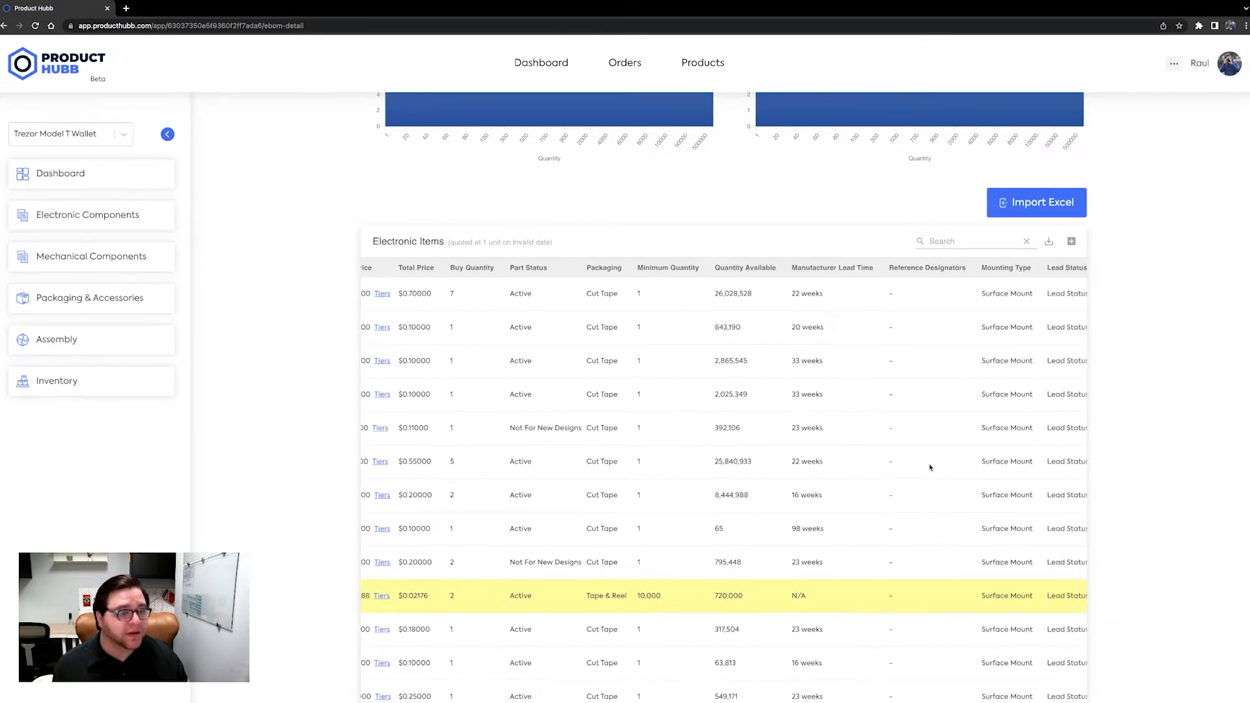
scroll(930, 466, "right", 5)
scroll(929, 467, "left", 12)
scroll(930, 469, "left", 3)
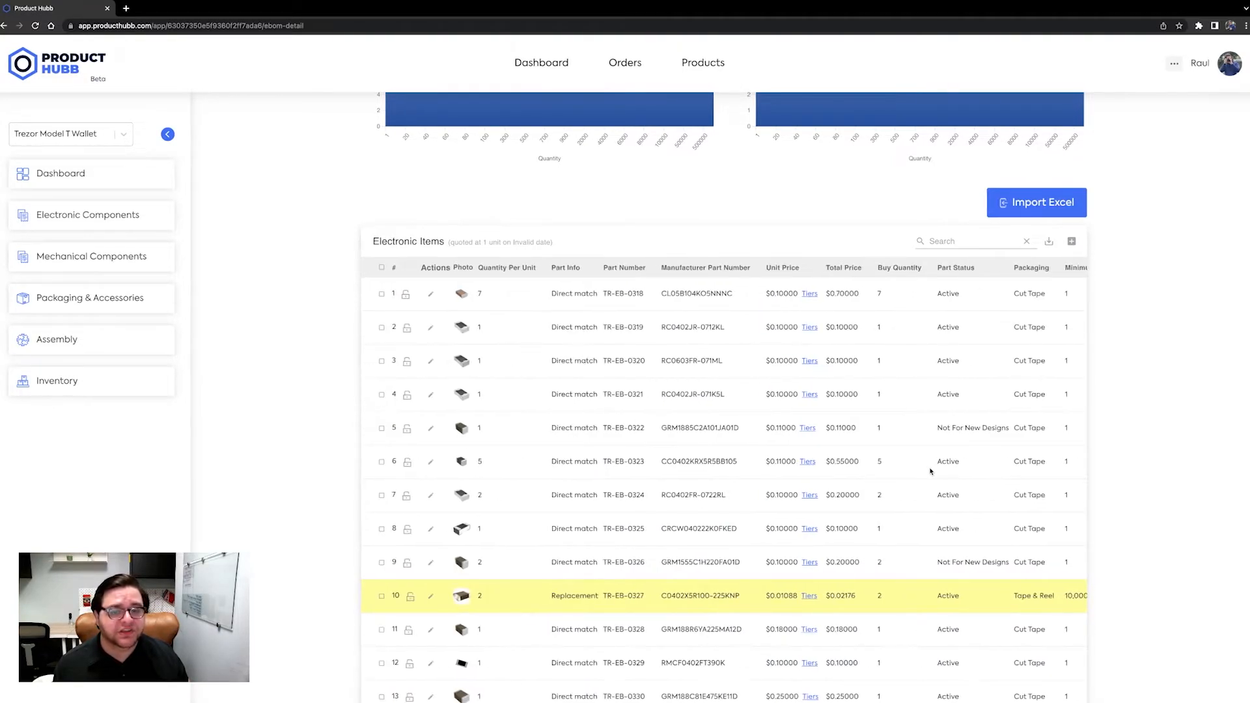
- Examine the highlighted rows of the items table, checking the part info of the yellow row and the red row
scroll(1120, 452, "down", 3)
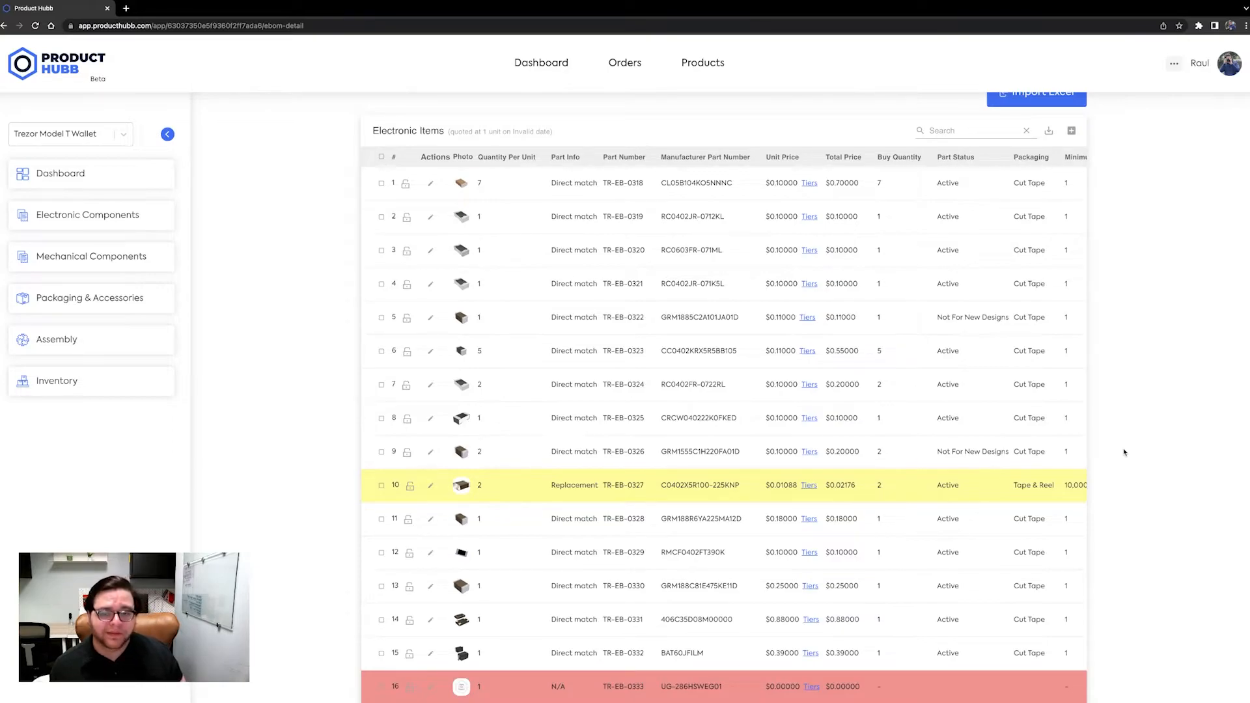
scroll(1124, 452, "down", 1)
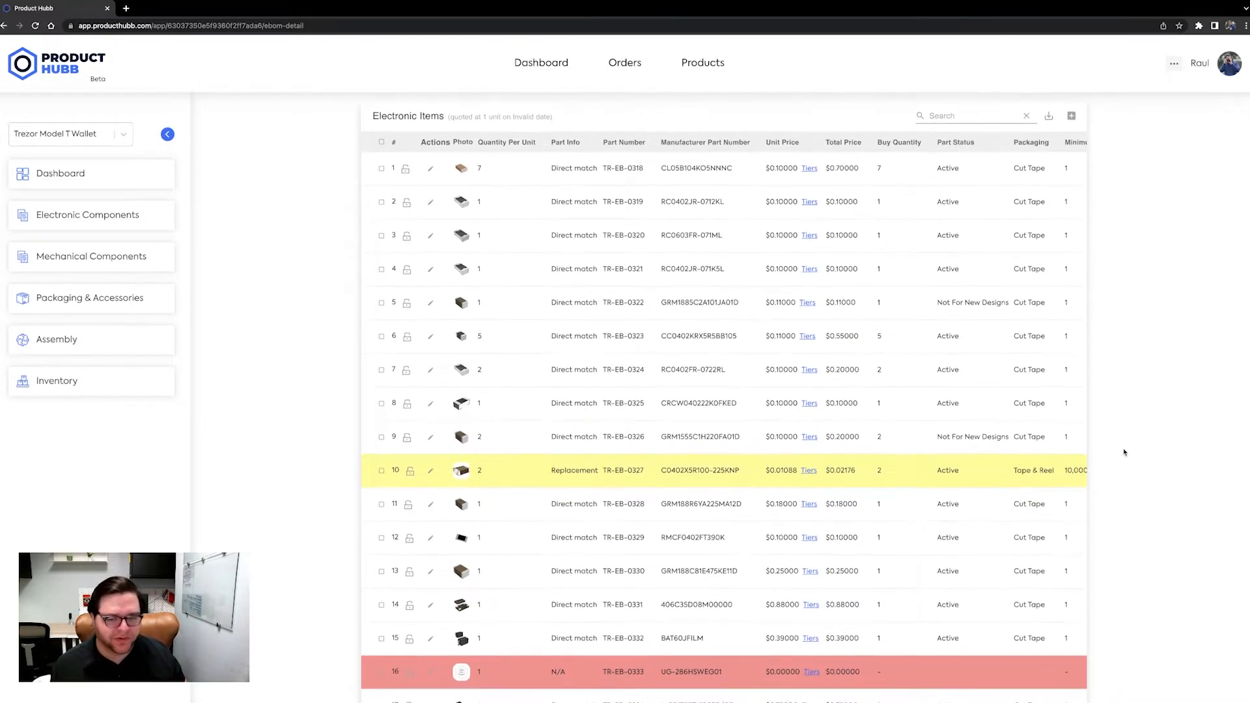
scroll(1124, 452, "down", 3)
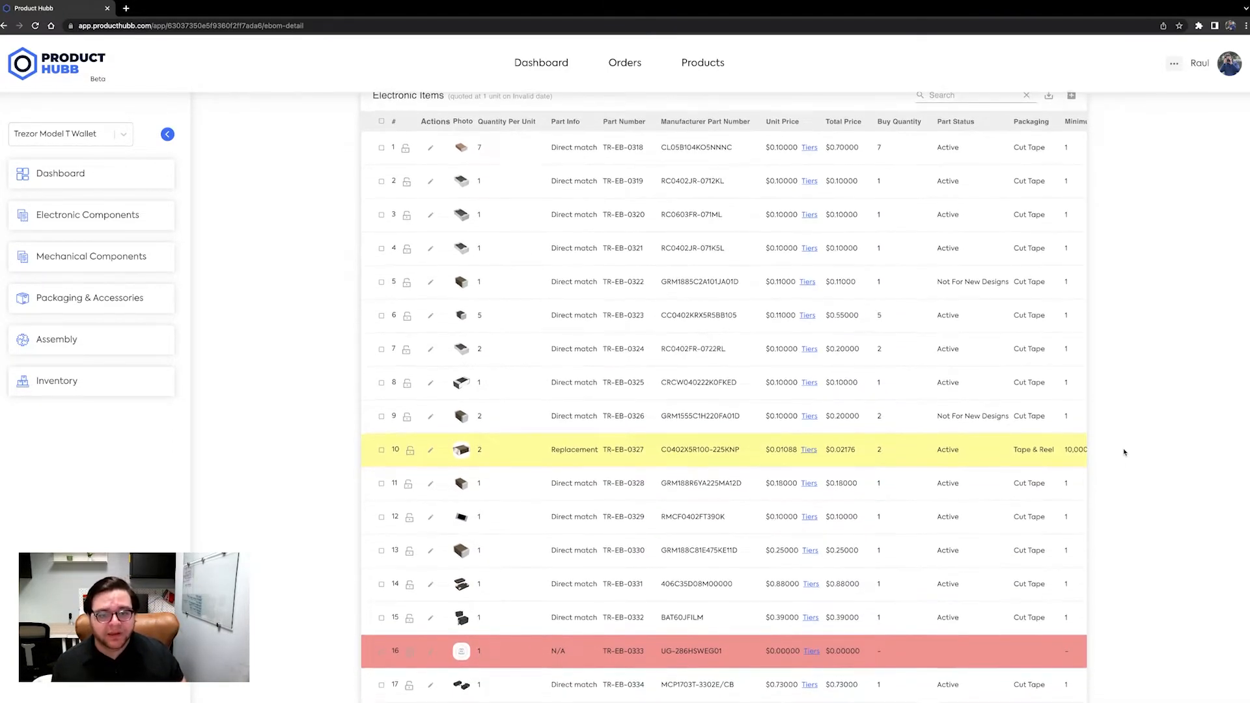
scroll(1124, 453, "down", 2)
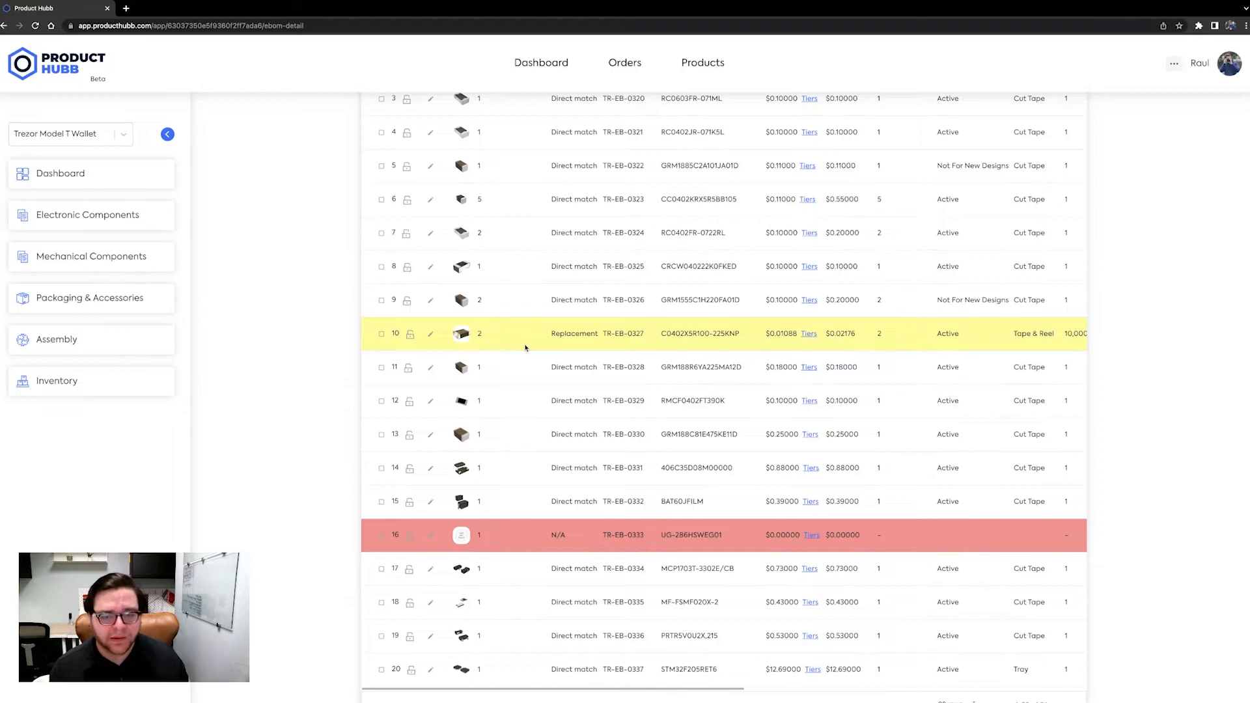
mouse_move(487, 338)
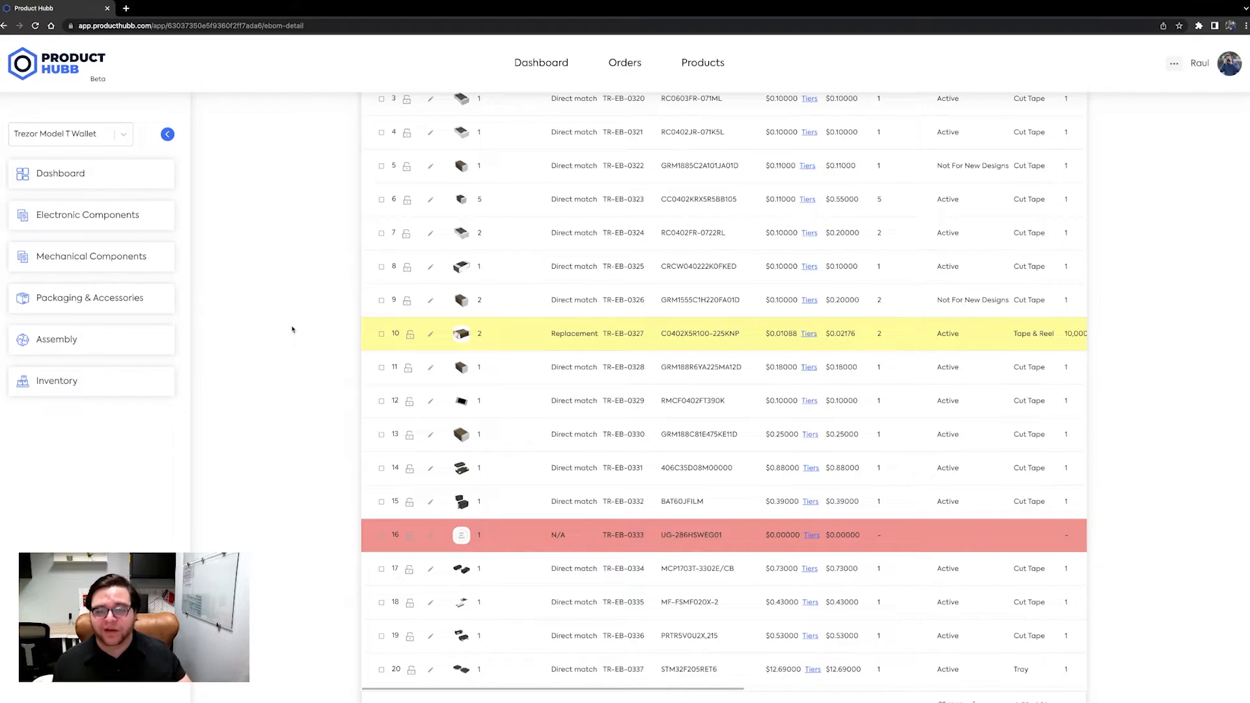
mouse_move(804, 336)
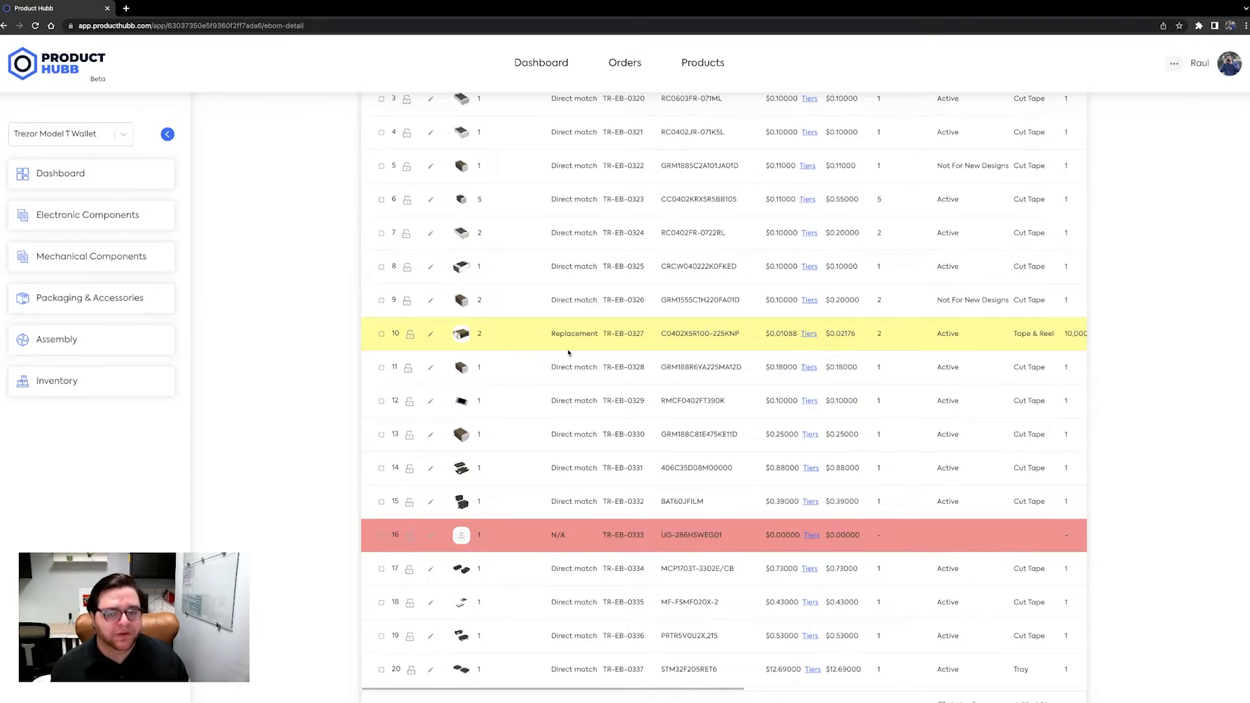
left_click_drag(551, 333, 599, 335)
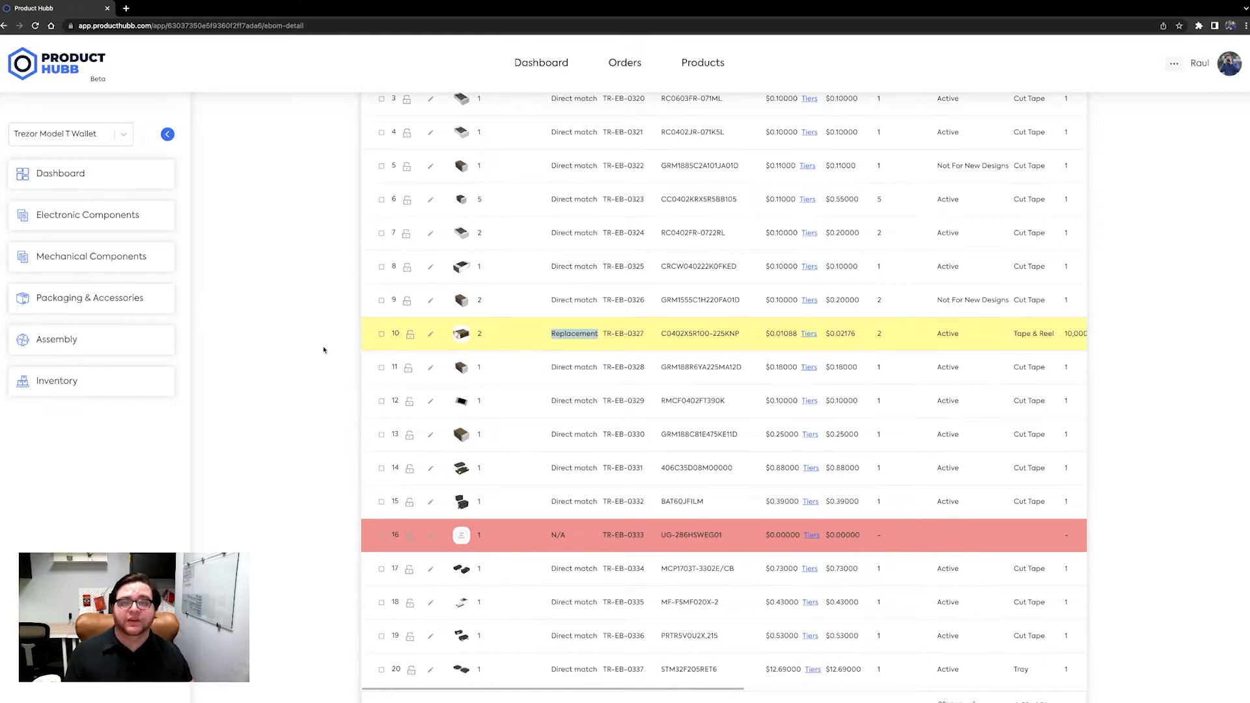
scroll(323, 350, "down", 1)
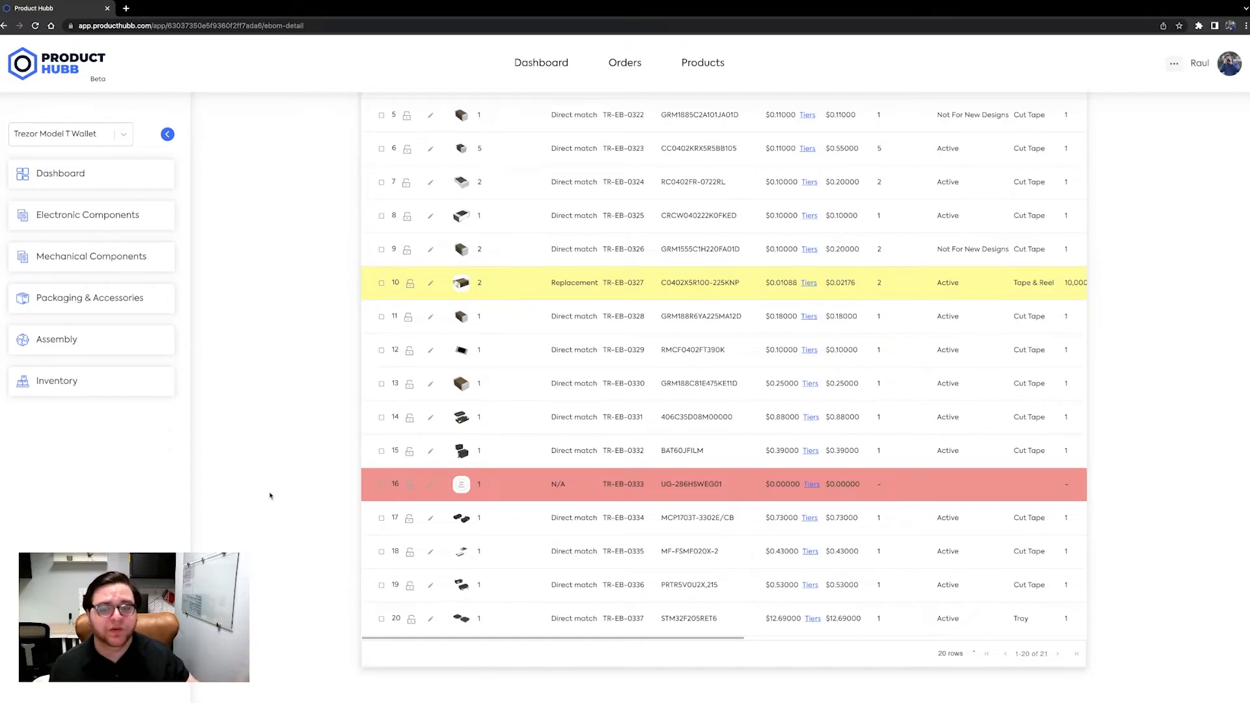
scroll(281, 505, "up", 2)
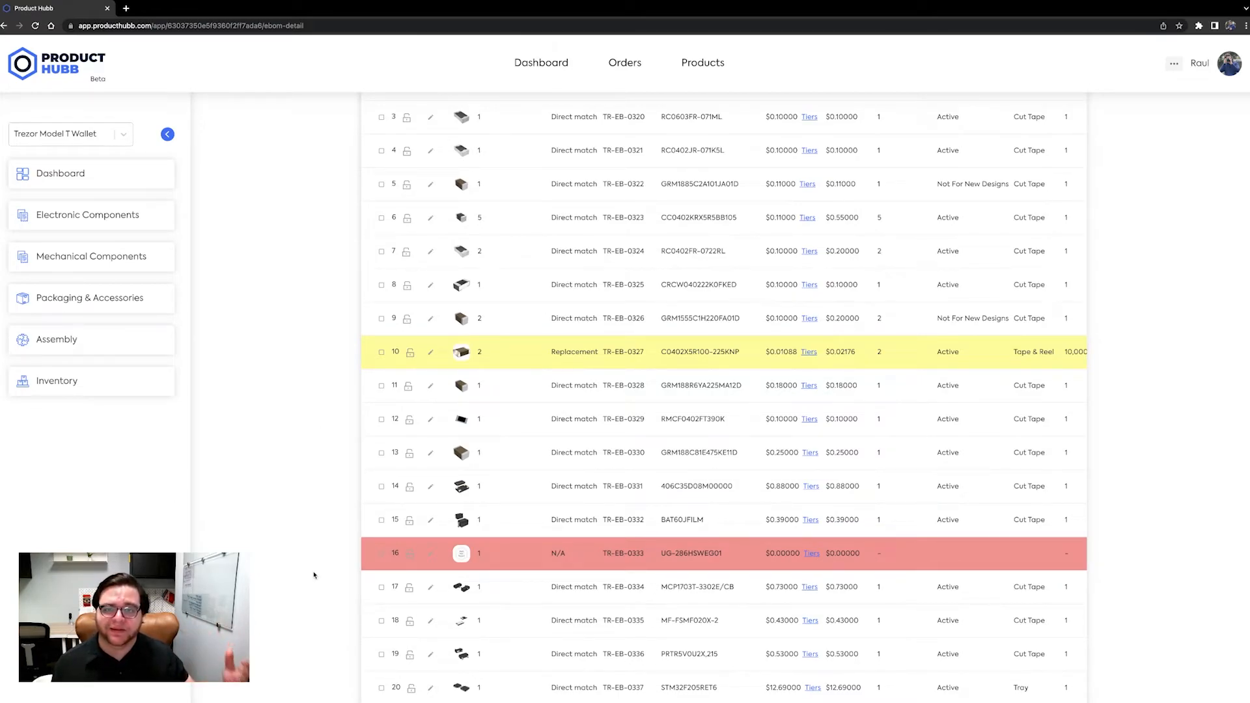
scroll(314, 576, "up", 8)
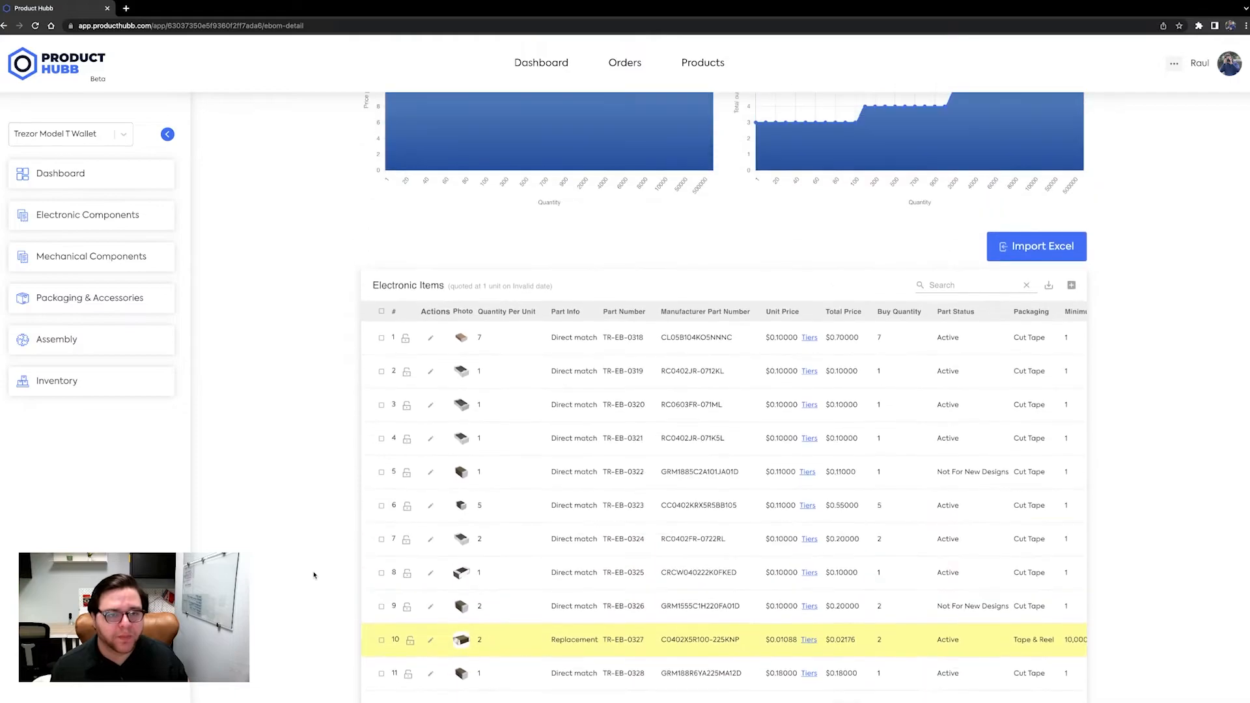
- Set the build quantity to 1000 and get a new quote for the electronic components
scroll(311, 577, "up", 10)
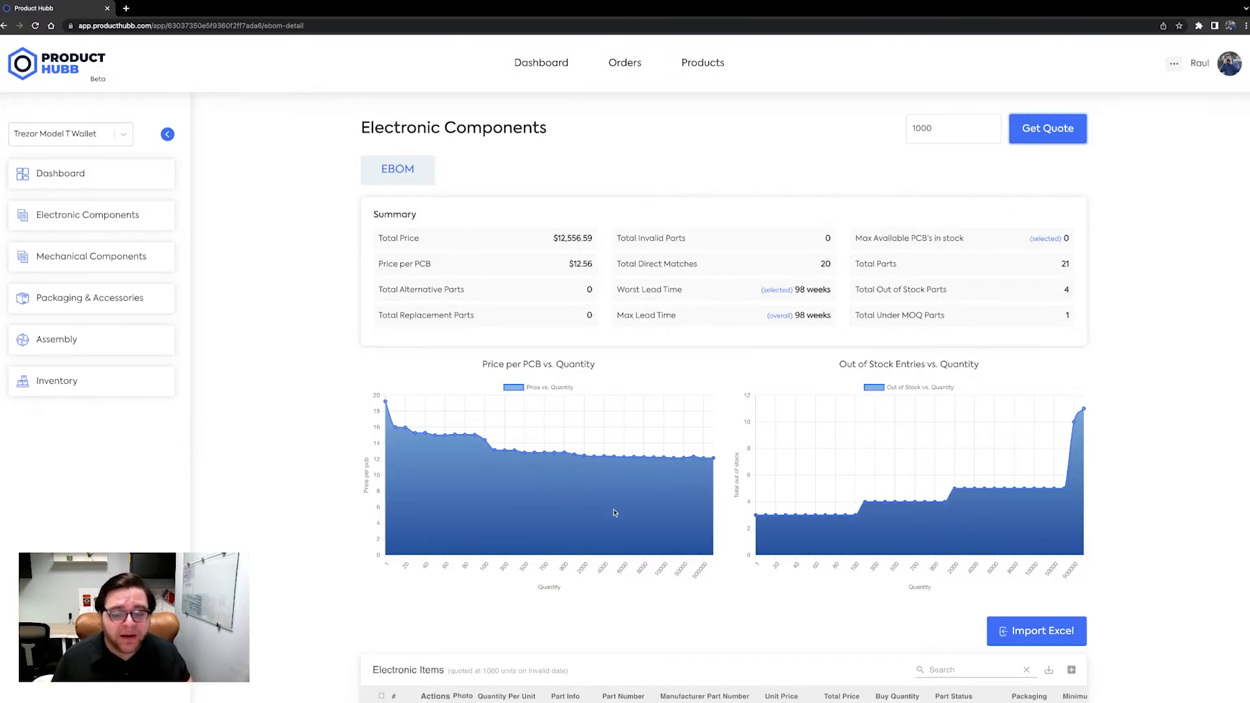
scroll(614, 510, "down", 2)
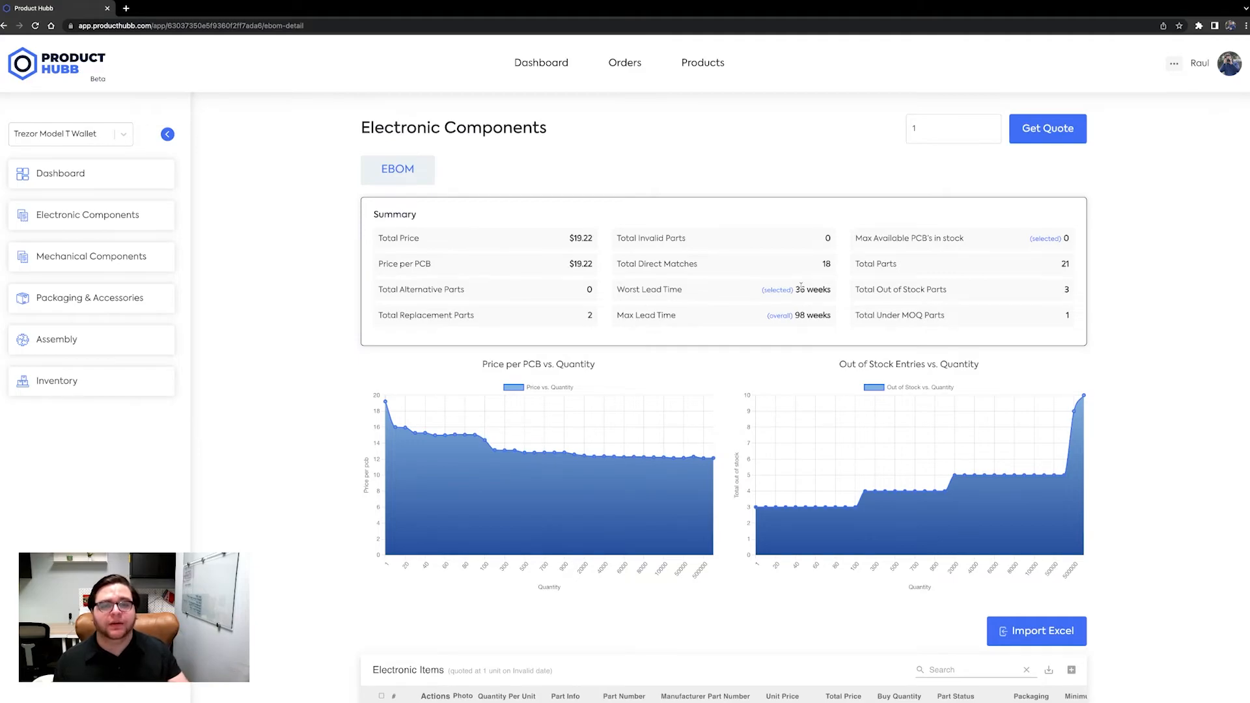
left_click(933, 126)
type("1000")
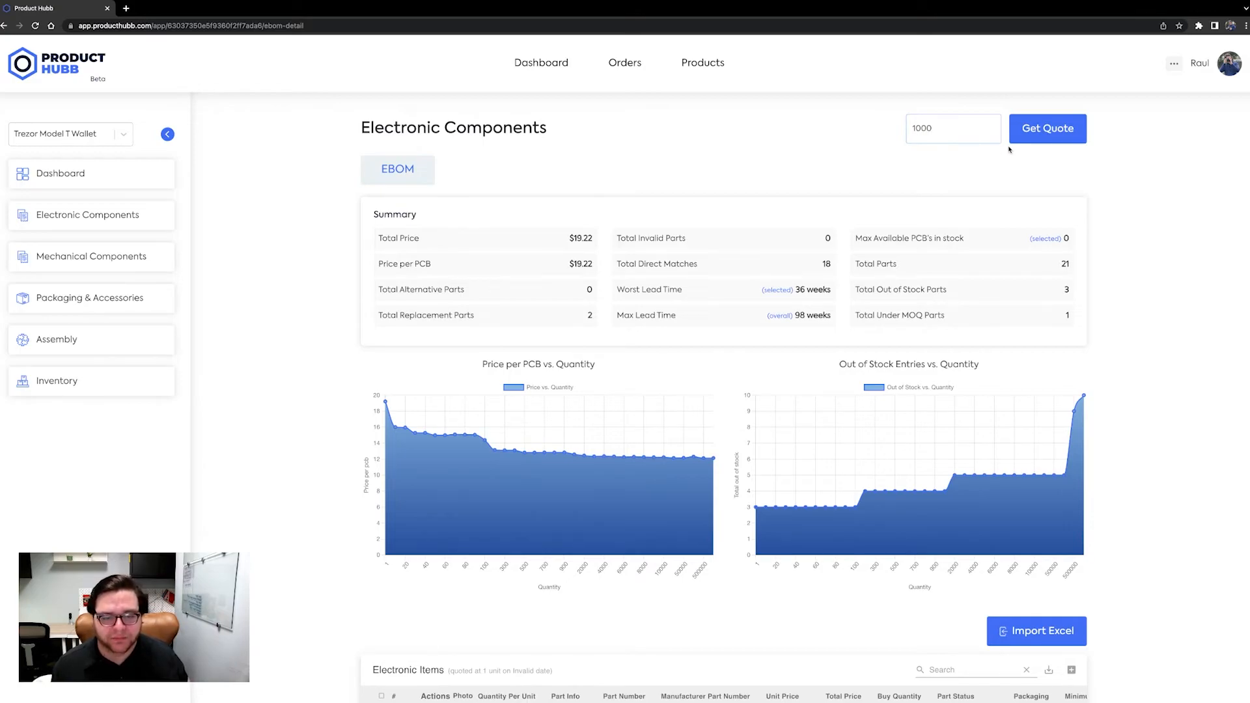
left_click(1062, 135)
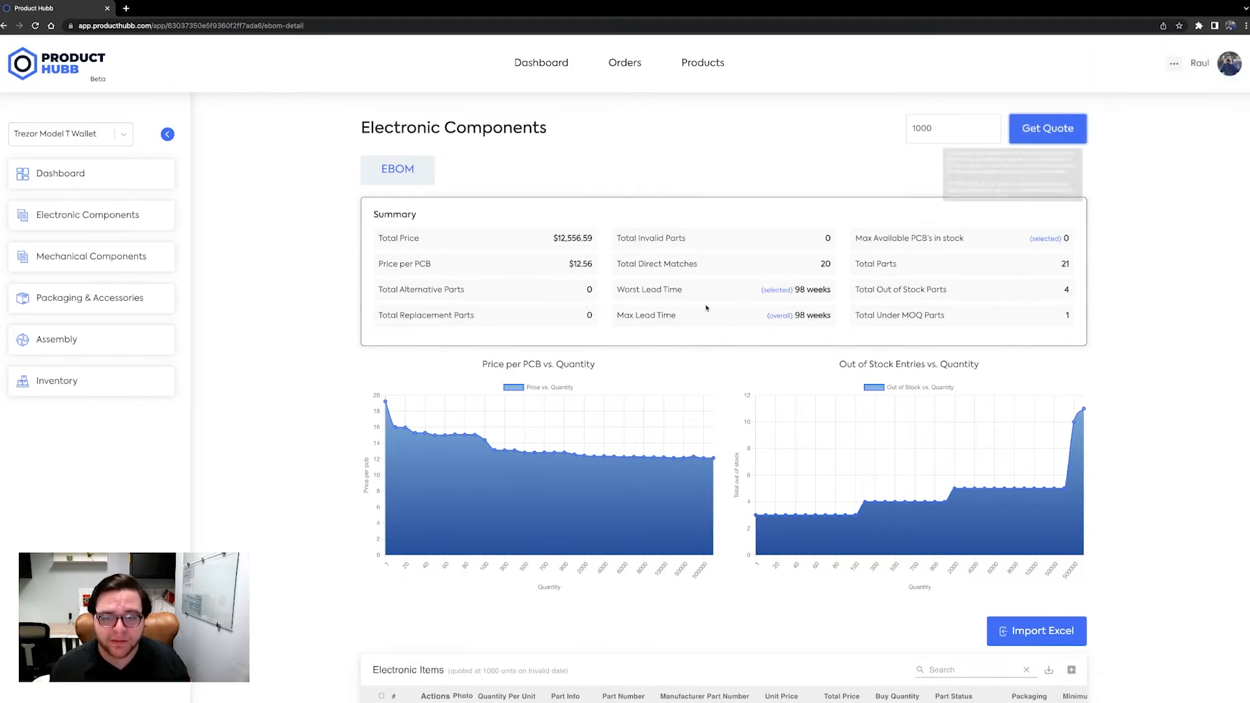
- Review the summary, charts and per-part prices and buy quantities of the 1000-unit quote
scroll(322, 272, "down", 1)
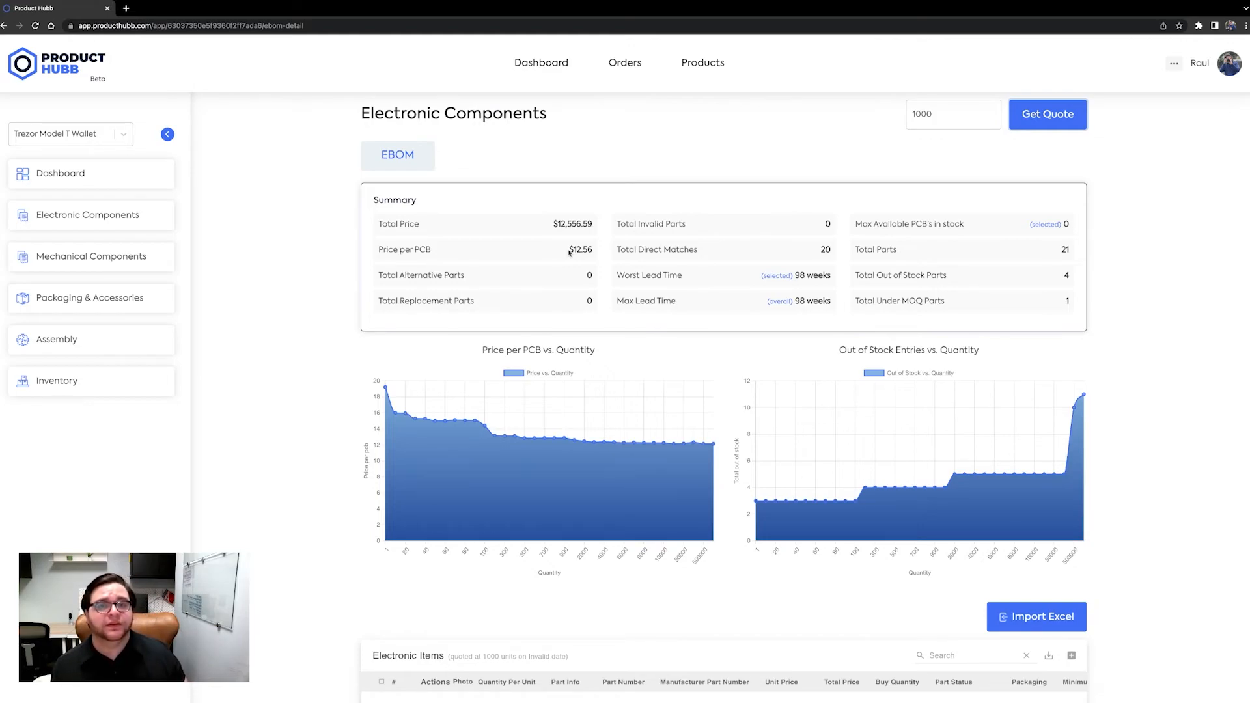
scroll(570, 252, "down", 2)
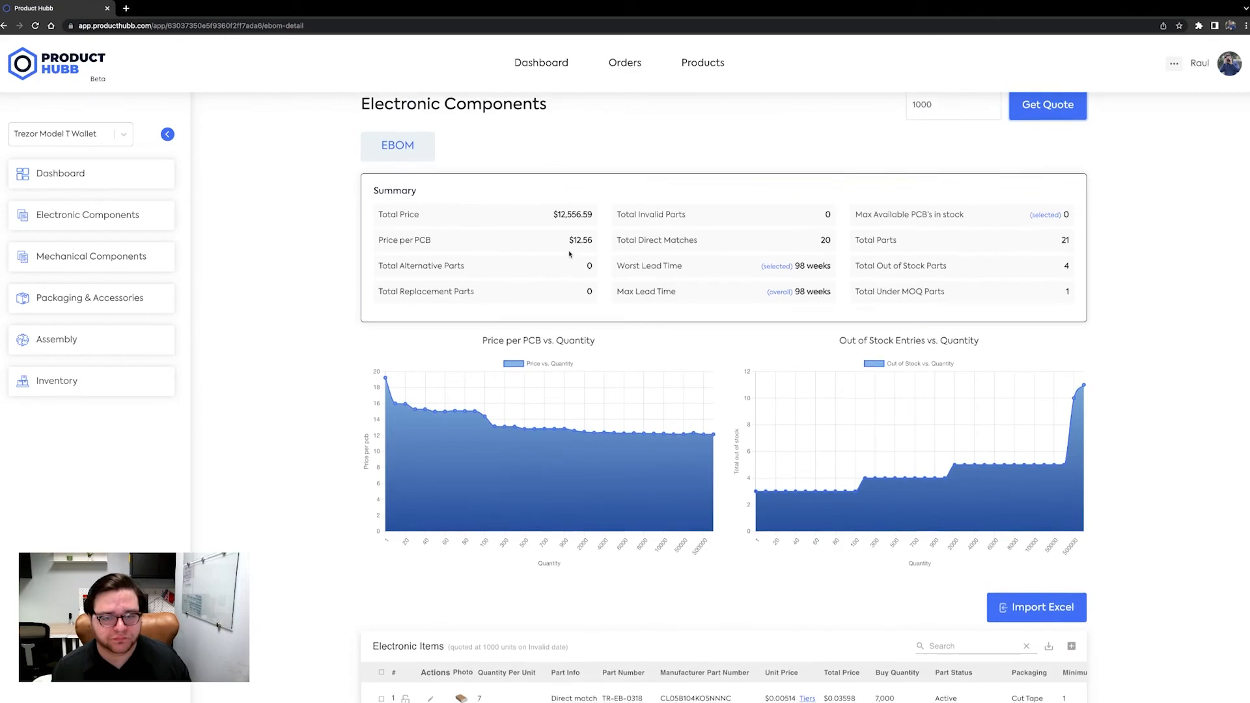
scroll(570, 254, "down", 5)
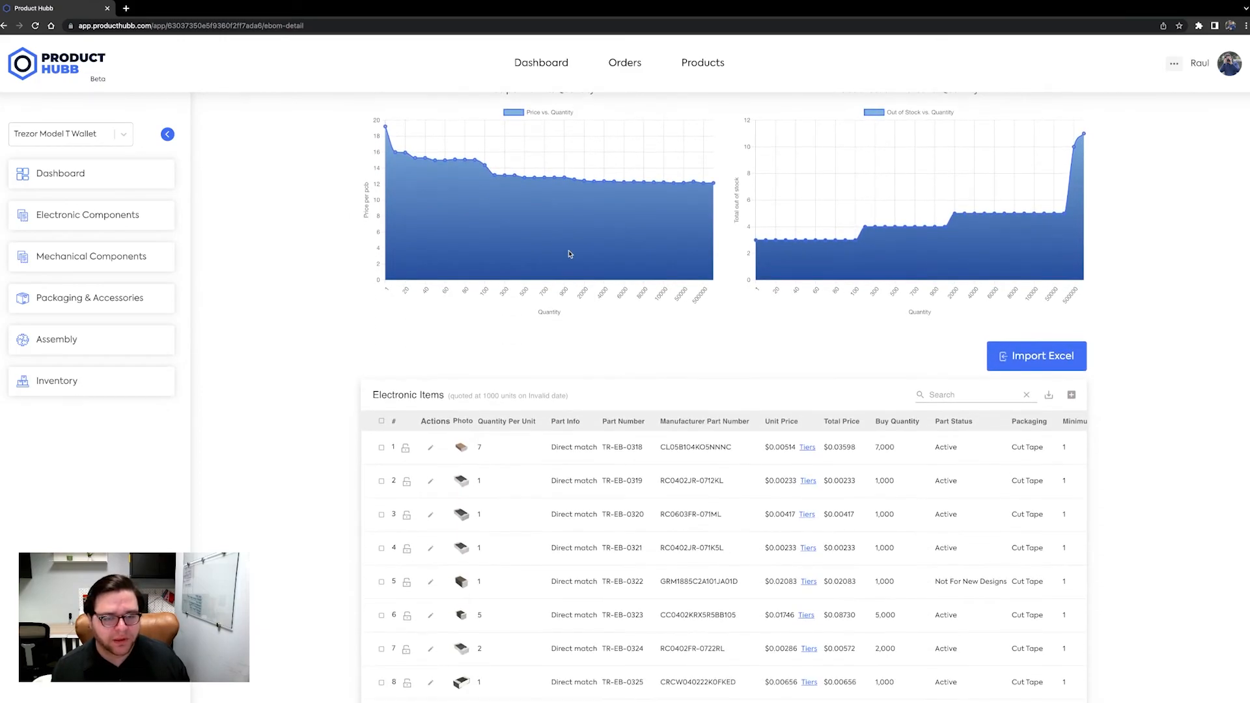
scroll(684, 280, "down", 10)
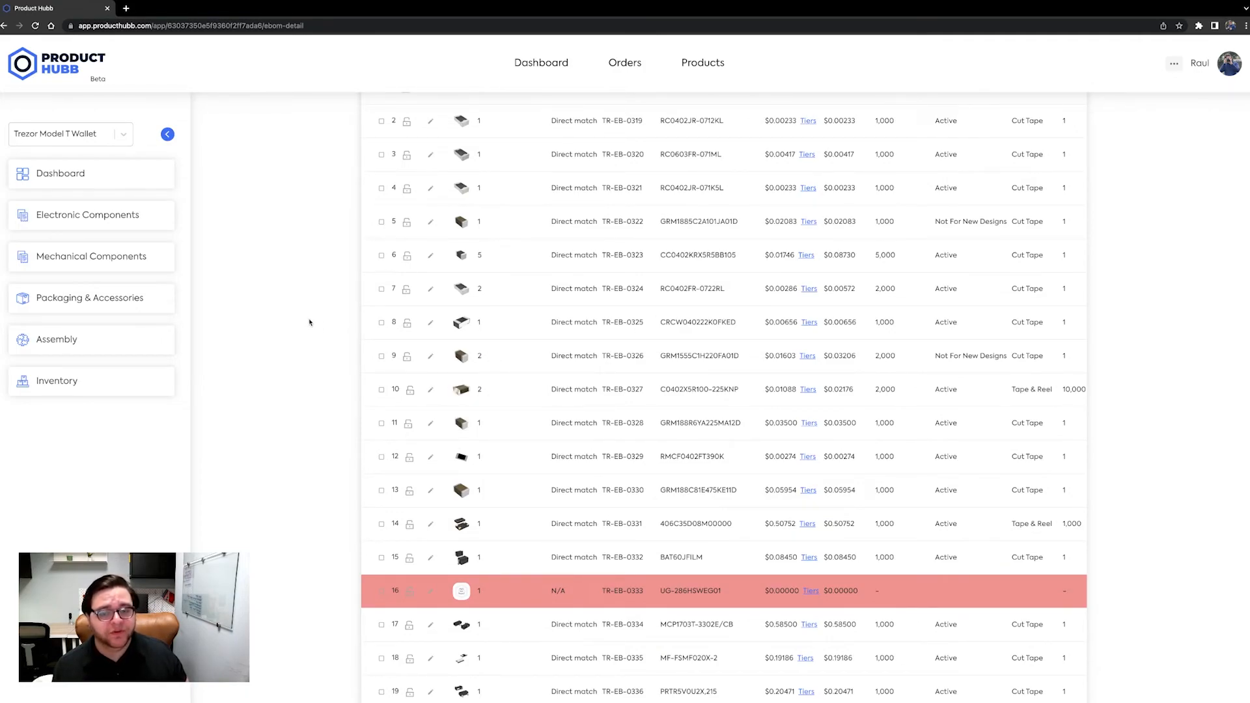
scroll(309, 322, "up", 1)
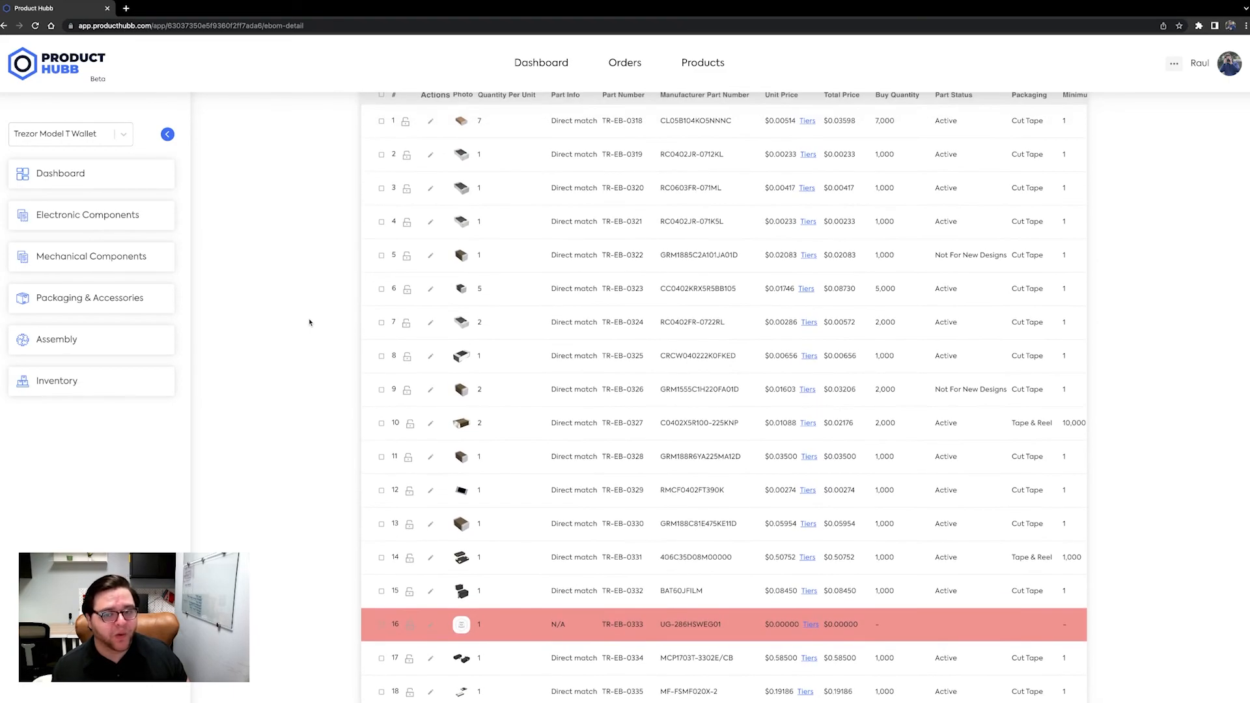
scroll(309, 322, "up", 7)
scroll(309, 322, "up", 3)
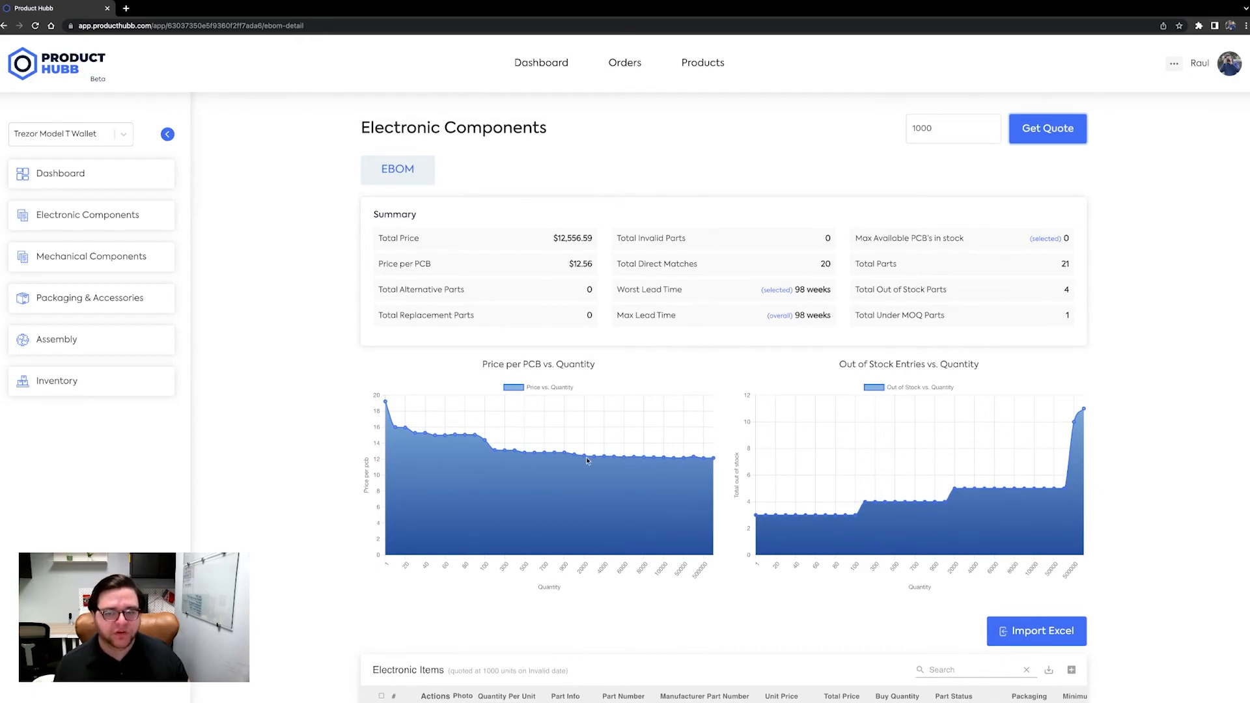